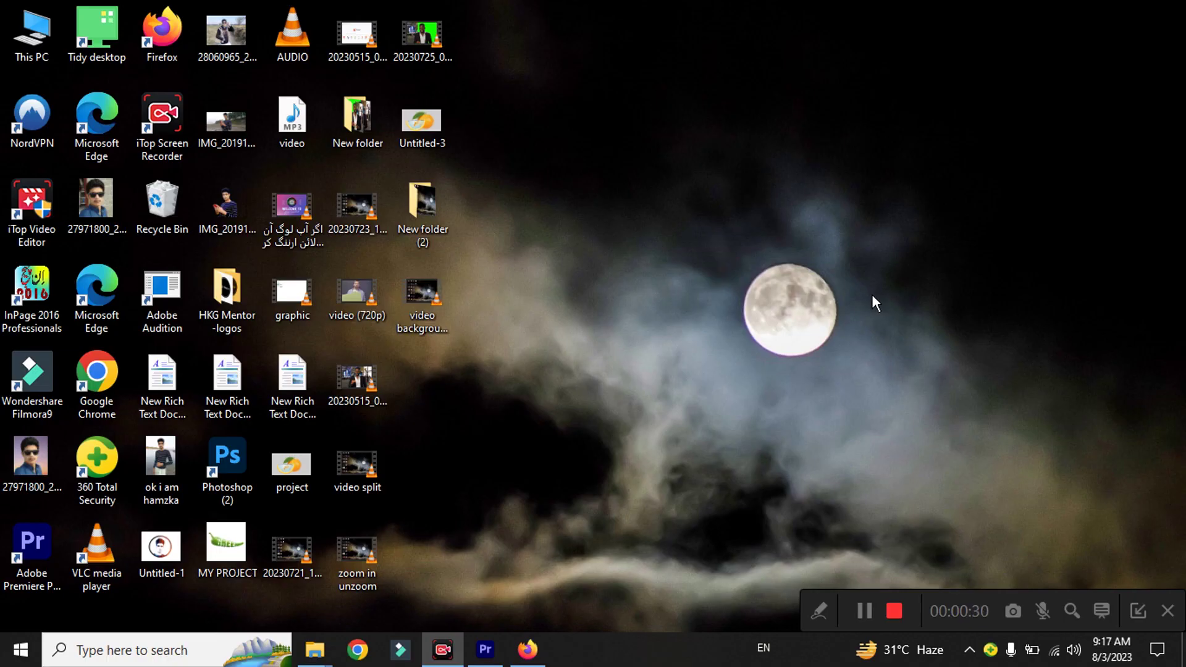
# - Import 20230725_085634.mp4 from New folder (2) into the Premiere project 11111 by dragging it in
pyautogui.click(528, 649)
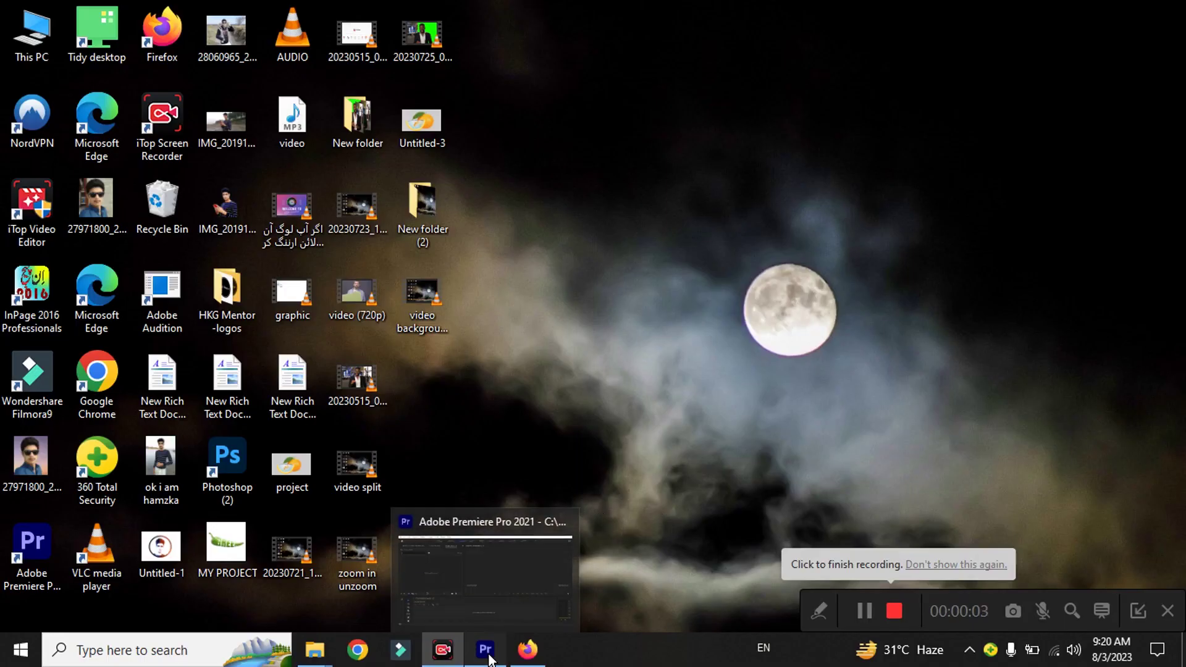
pyautogui.click(486, 649)
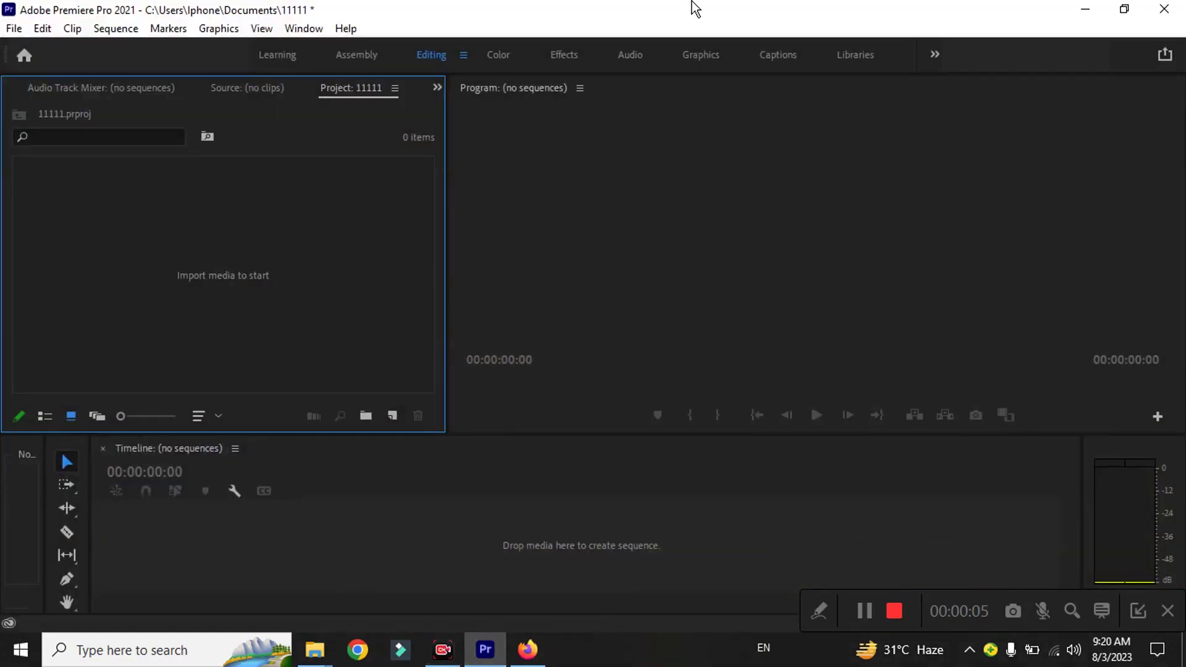
pyautogui.moveTo(658, 16); pyautogui.dragTo(1094, 36)
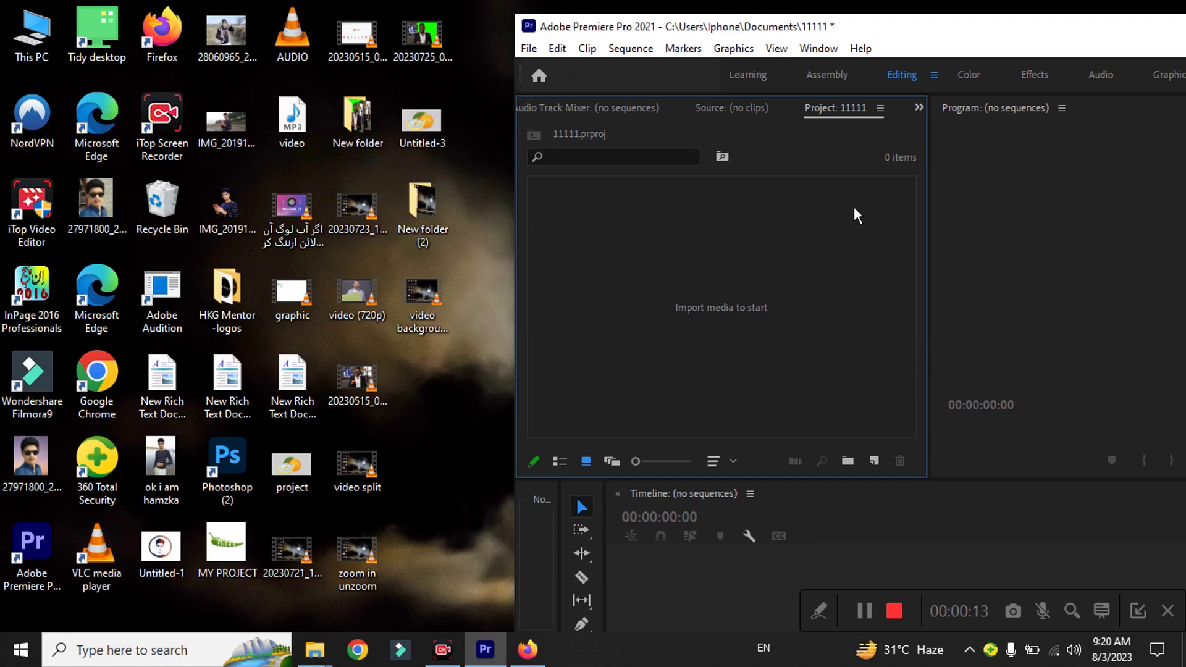
pyautogui.doubleClick(425, 213)
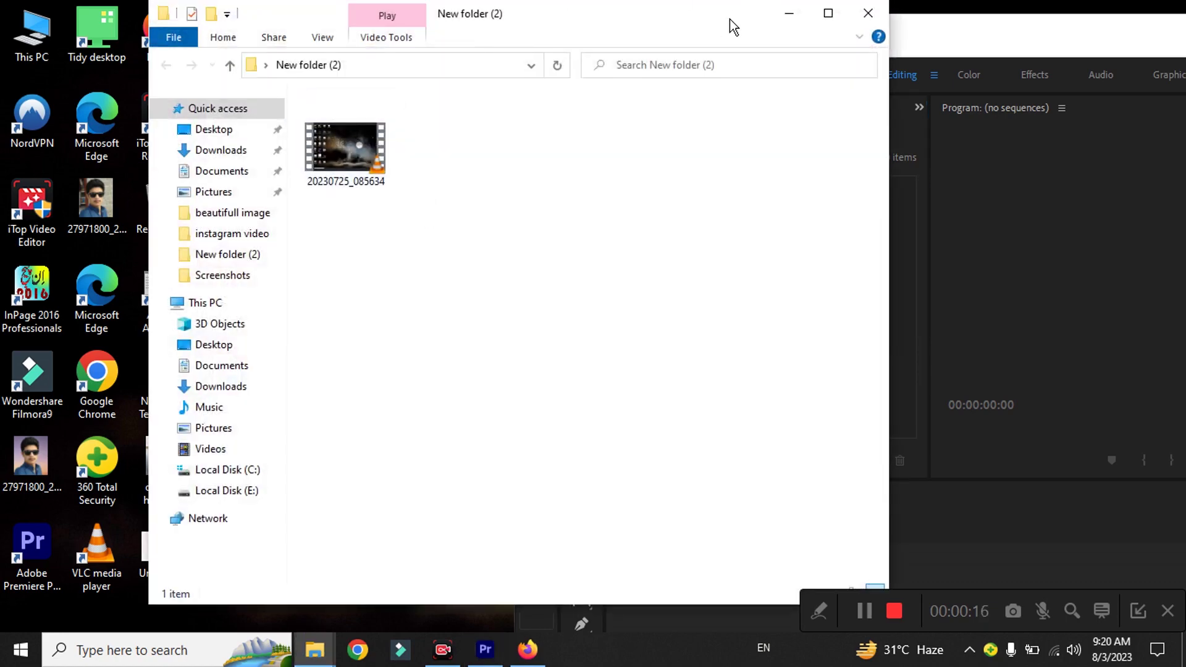
pyautogui.moveTo(733, 28); pyautogui.dragTo(599, 44)
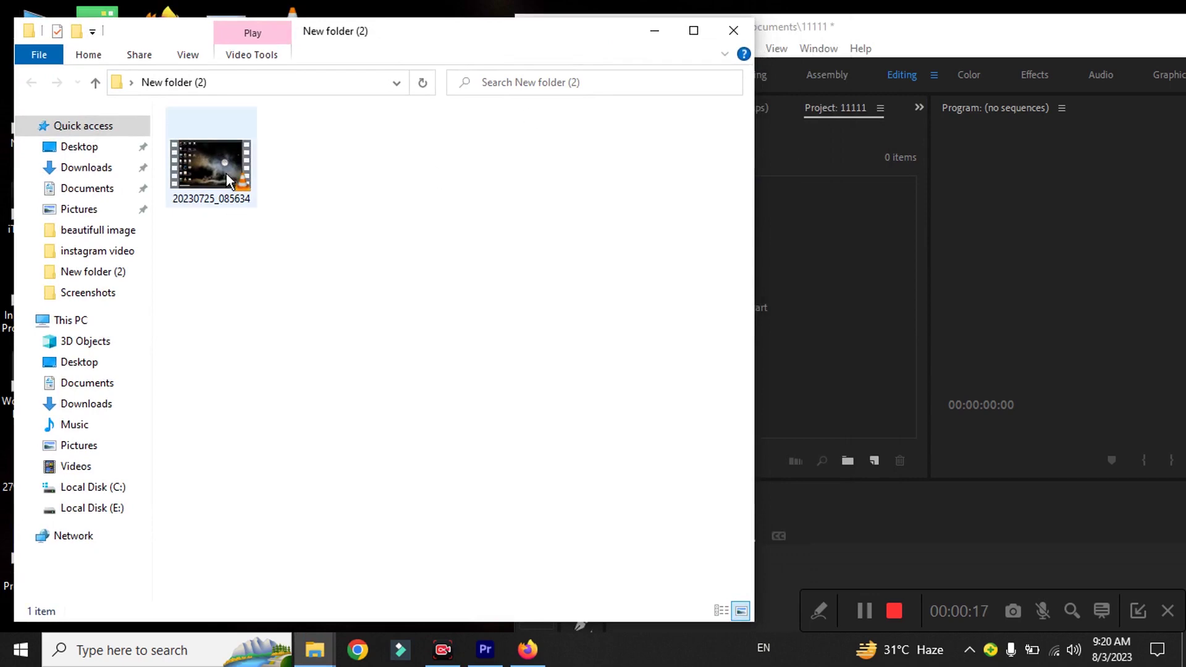
pyautogui.moveTo(213, 168); pyautogui.dragTo(818, 273)
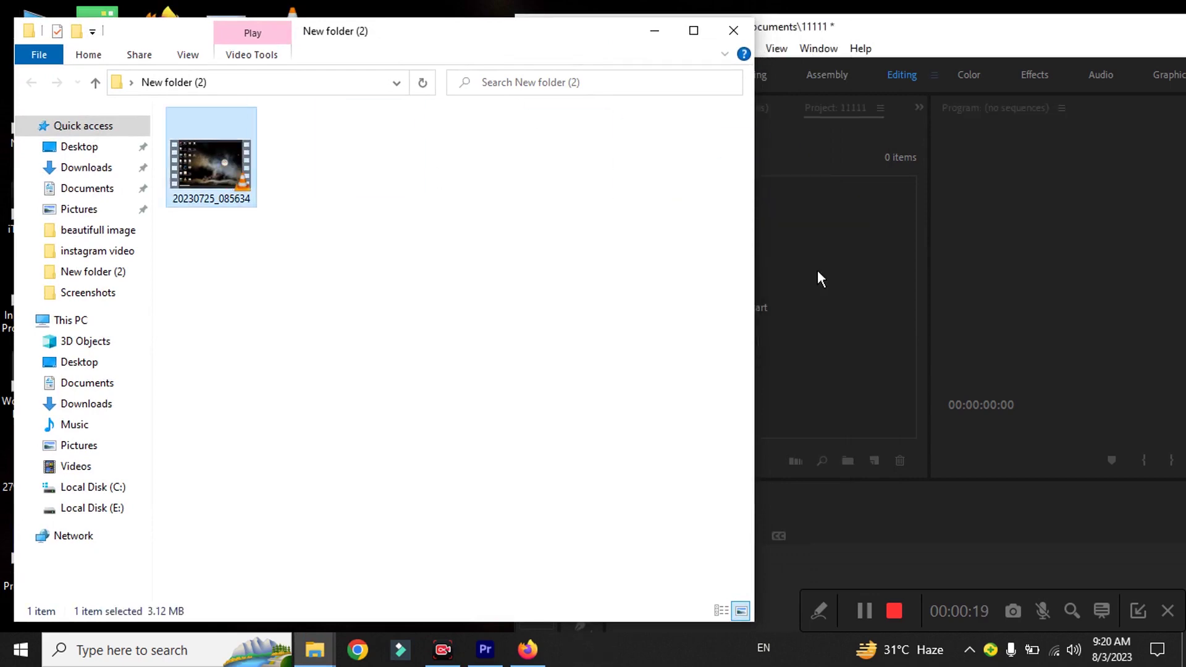
pyautogui.click(734, 30)
# - Create a 20230725_085634 sequence from the clip and zoom the timeline to fit it
pyautogui.click(883, 13)
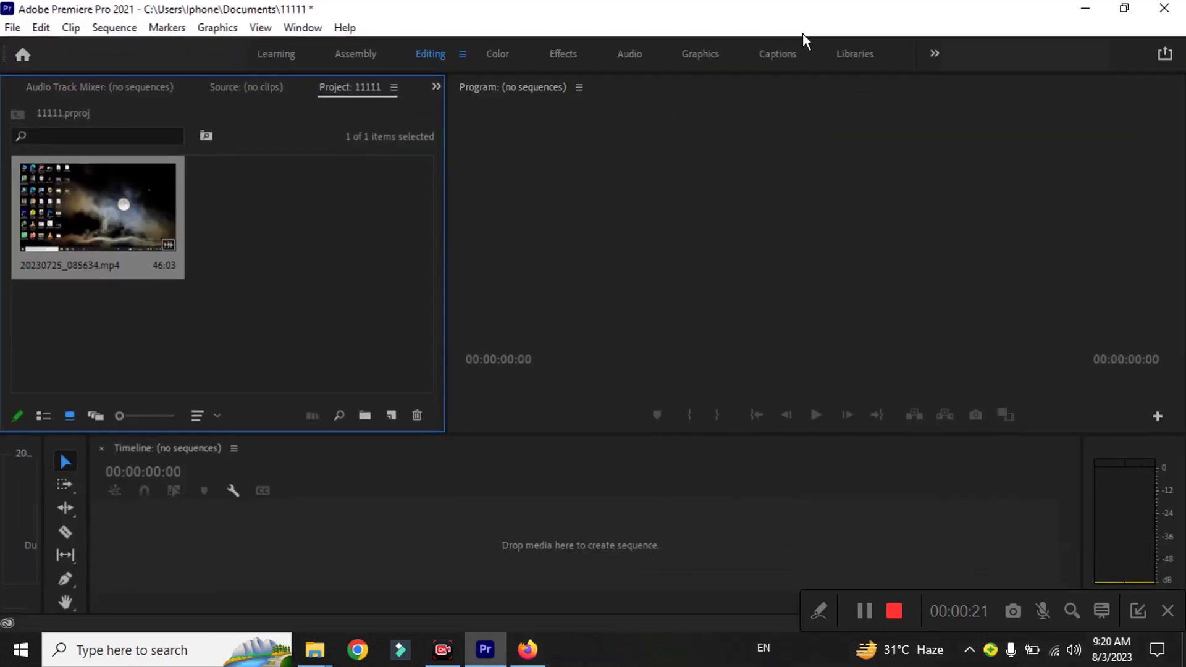
pyautogui.click(182, 221)
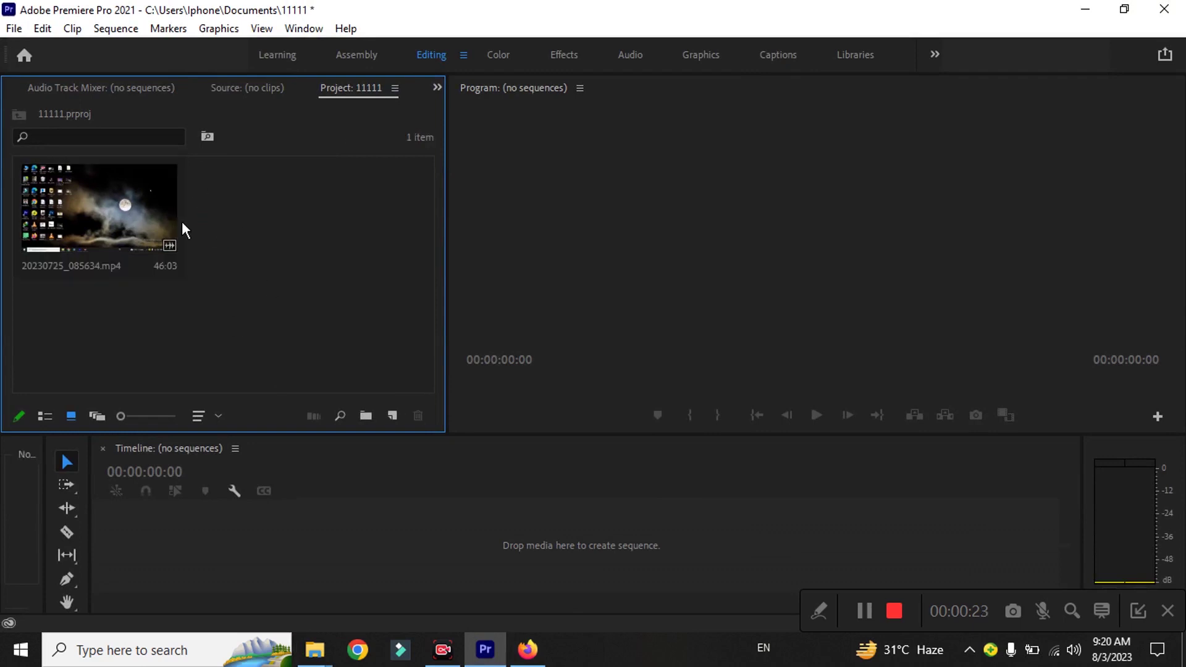
pyautogui.moveTo(115, 195)
pyautogui.mouseDown()
pyautogui.moveTo(159, 531)
pyautogui.moveTo(451, 552)
pyautogui.mouseUp()
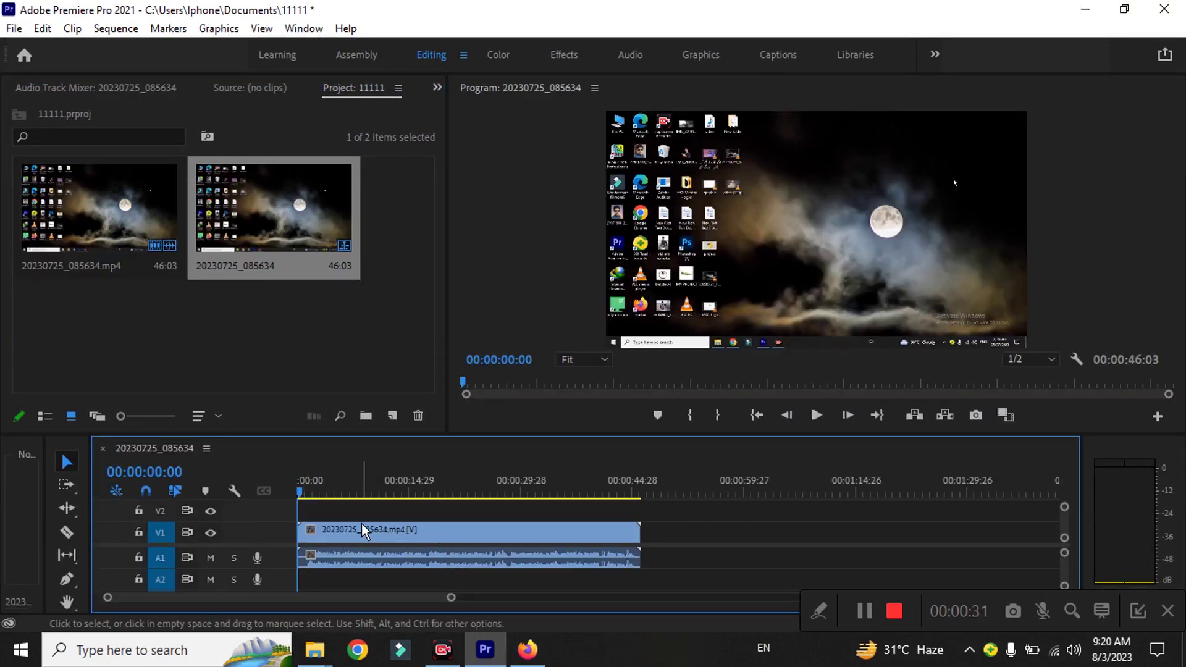
pyautogui.click(514, 532)
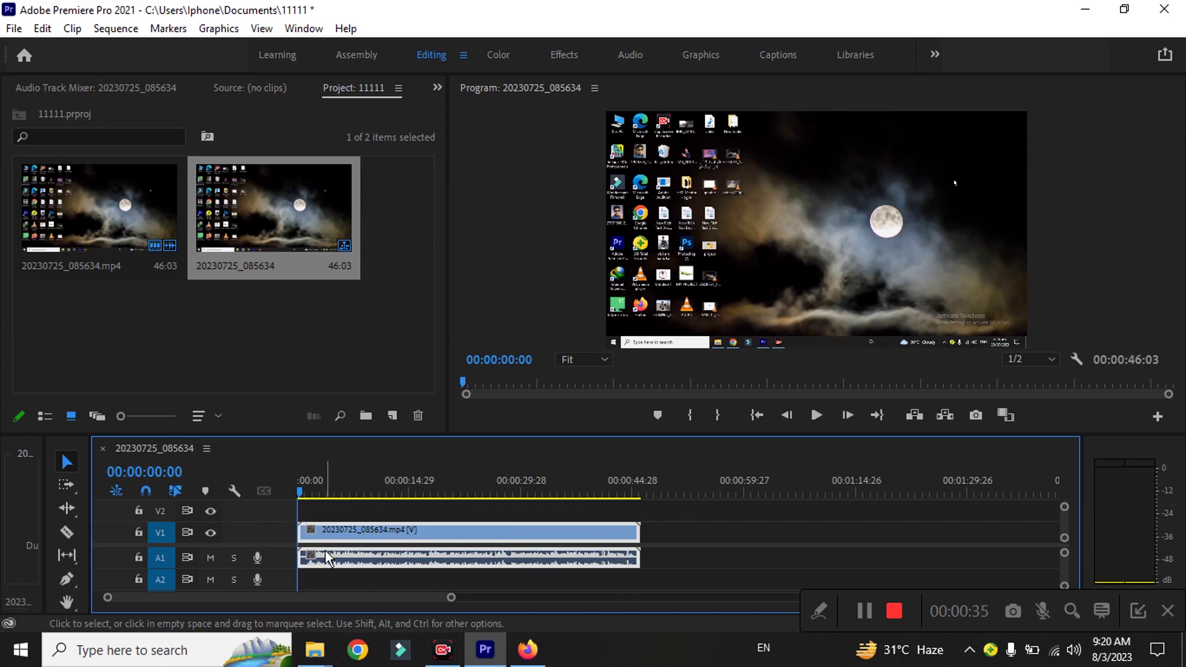
pyautogui.moveTo(451, 597); pyautogui.dragTo(339, 602)
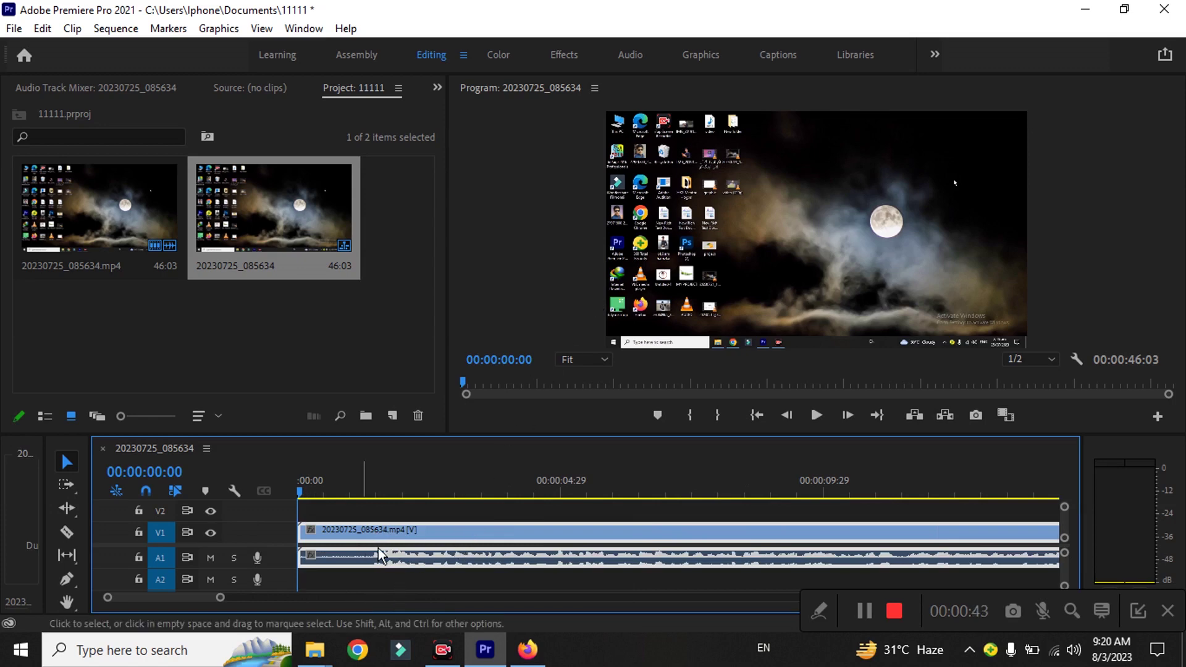
pyautogui.moveTo(425, 537)
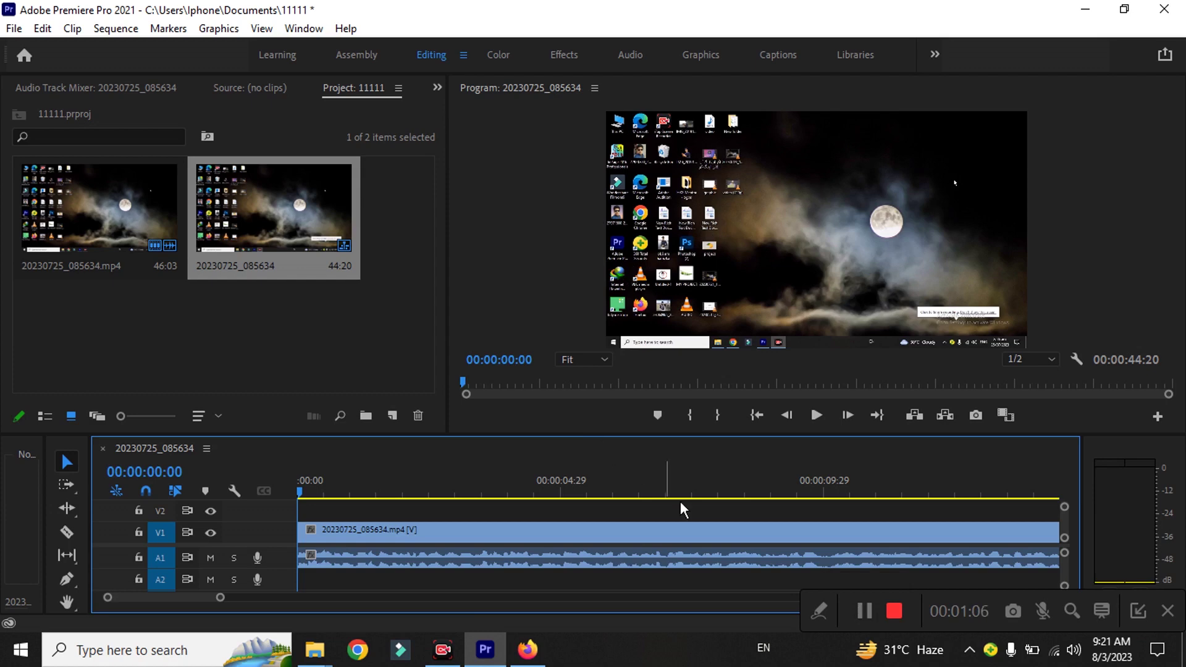
# - Play the sequence from about 13 seconds, then select the clip and switch to the Audio workspace
pyautogui.click(816, 415)
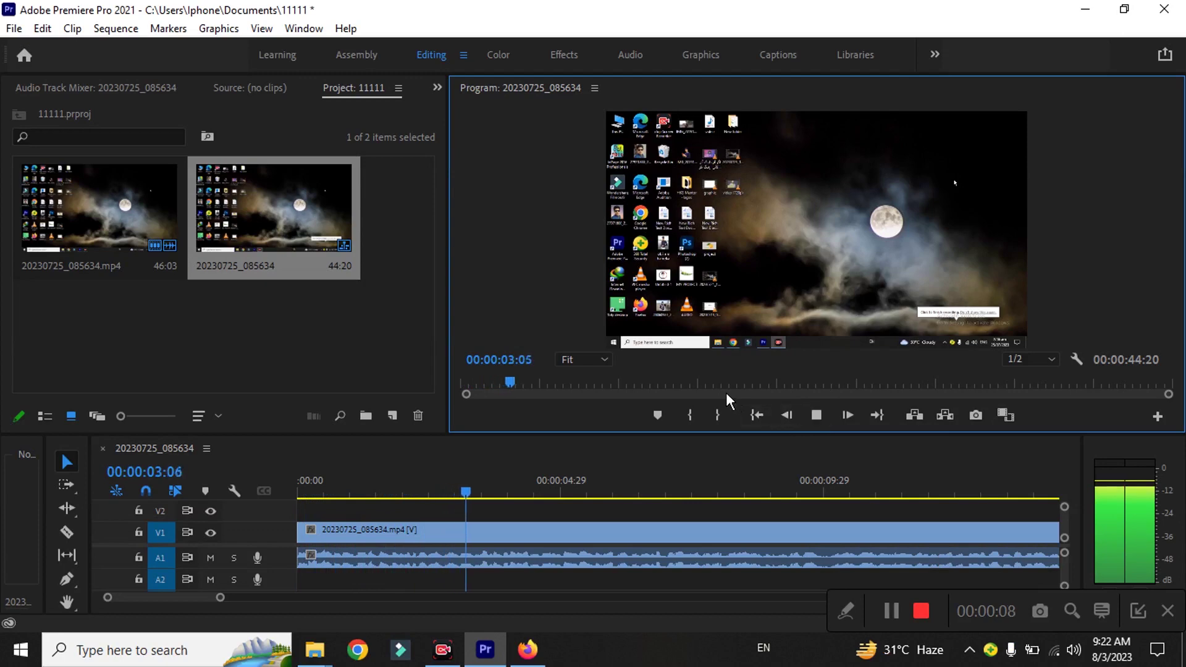
pyautogui.click(677, 387)
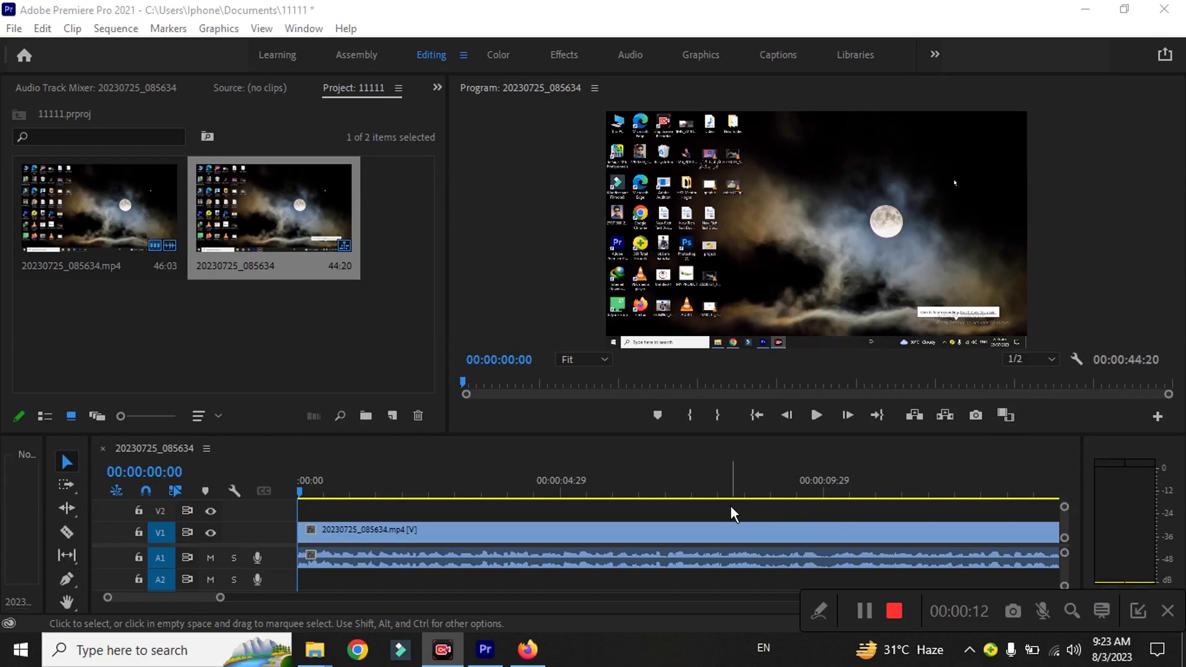
pyautogui.click(643, 538)
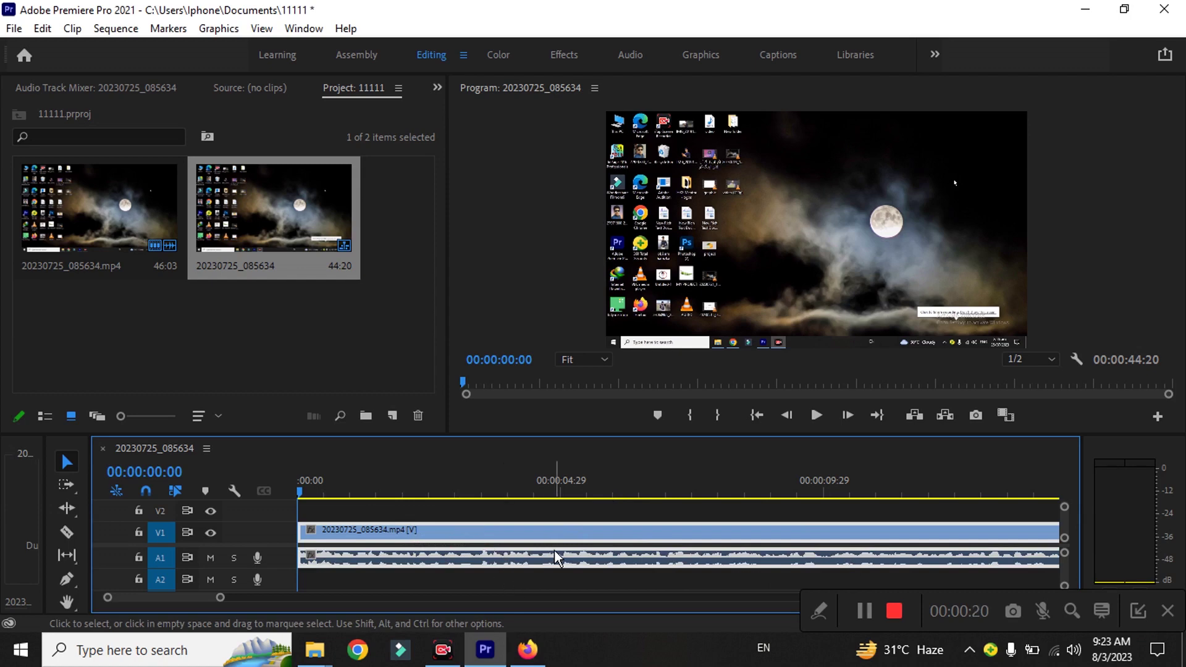
pyautogui.click(624, 53)
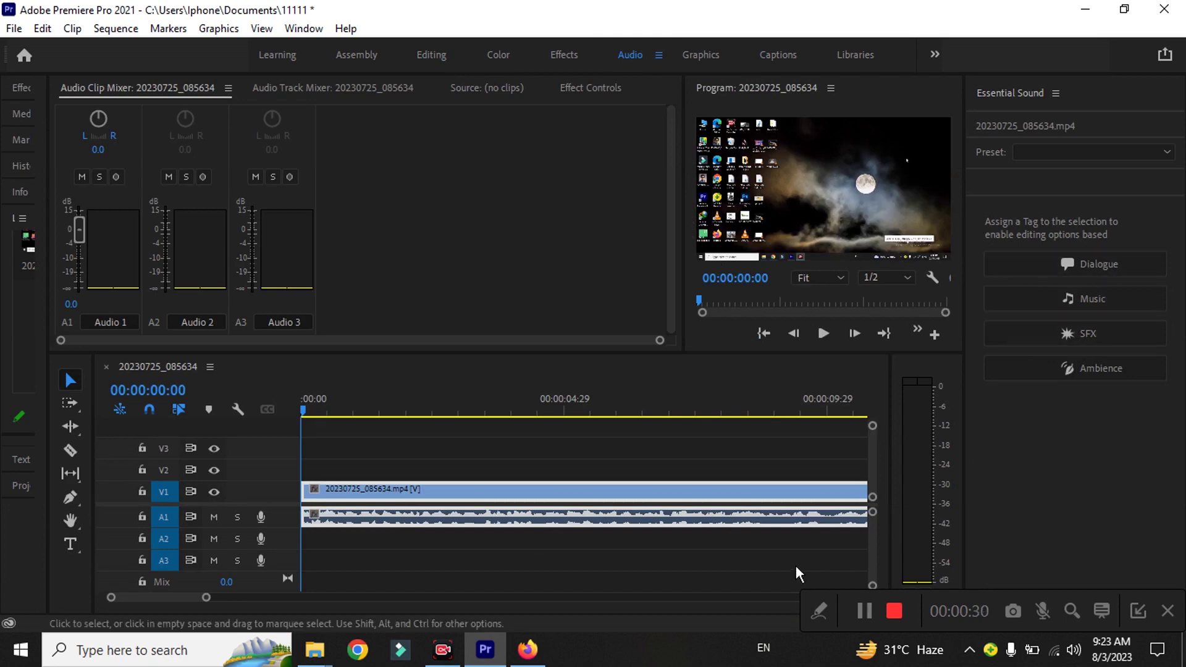
# - Tag the clip's audio as Dialogue and enable Repair > Reduce Noise at 5.0
pyautogui.click(681, 493)
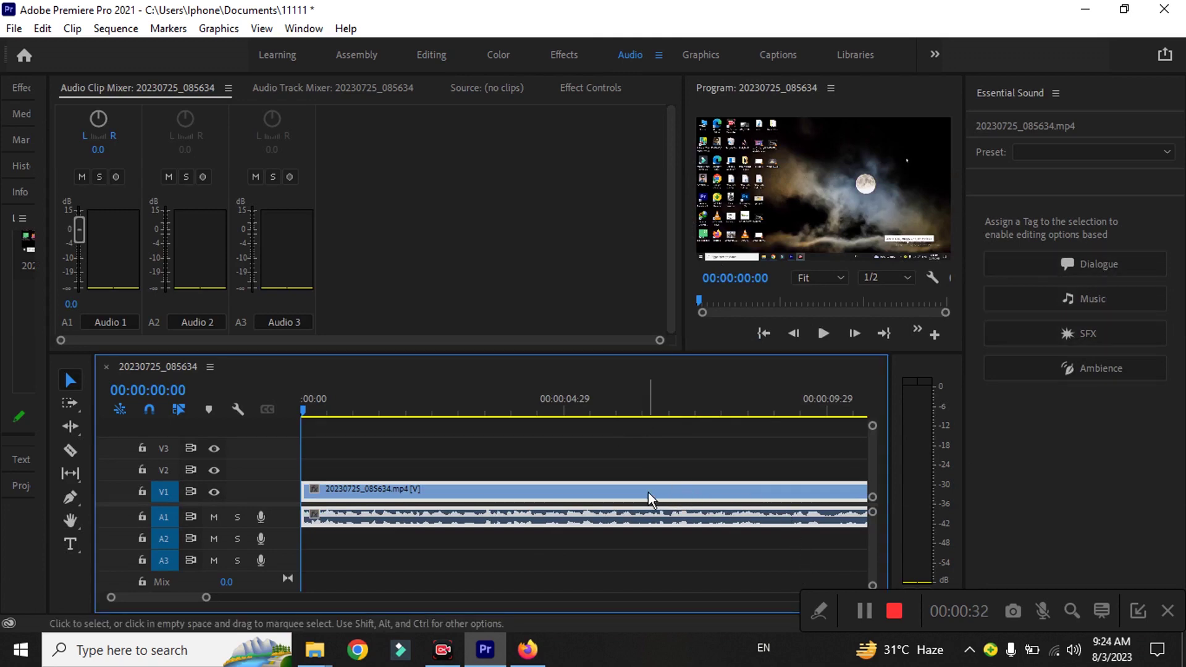
pyautogui.click(1103, 264)
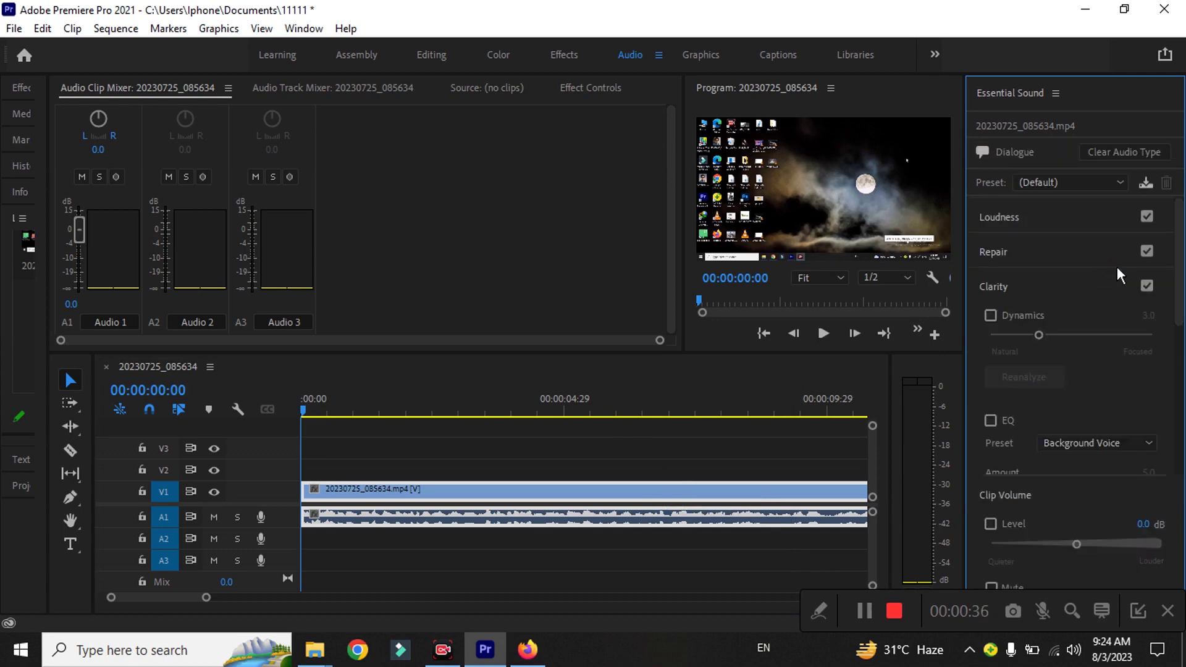
pyautogui.click(999, 249)
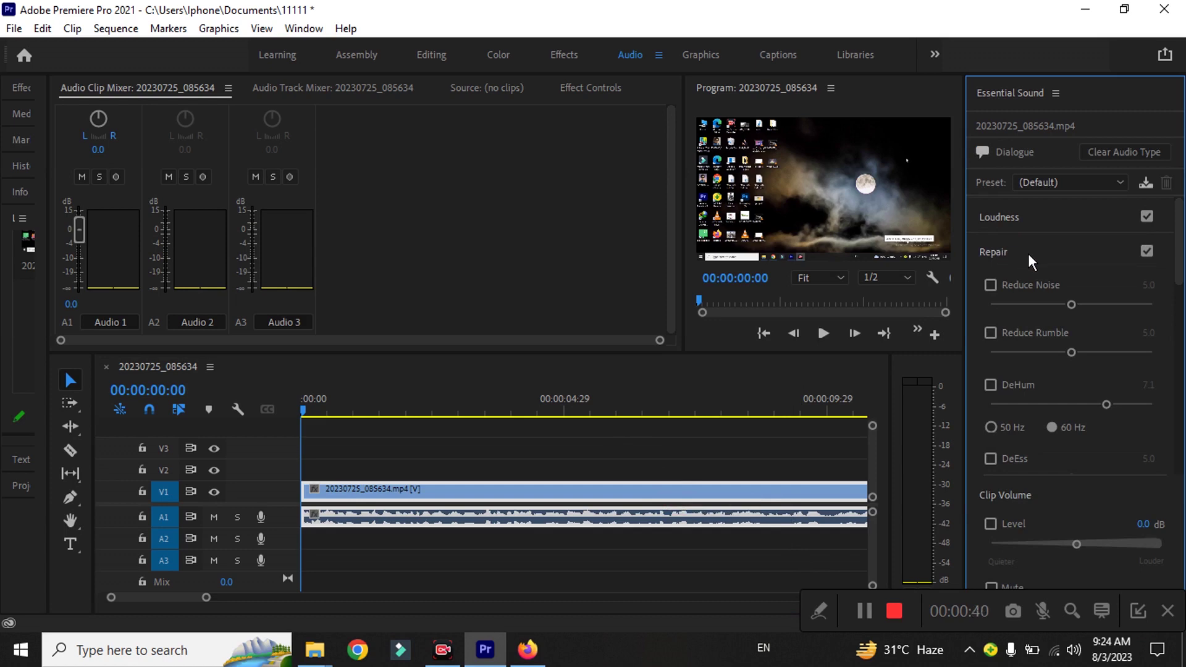
pyautogui.click(991, 286)
# - Tick Enhance Speech in the Dialogue settings and set it to Low Tone
pyautogui.click(1176, 272)
pyautogui.moveTo(1177, 272); pyautogui.dragTo(1178, 330)
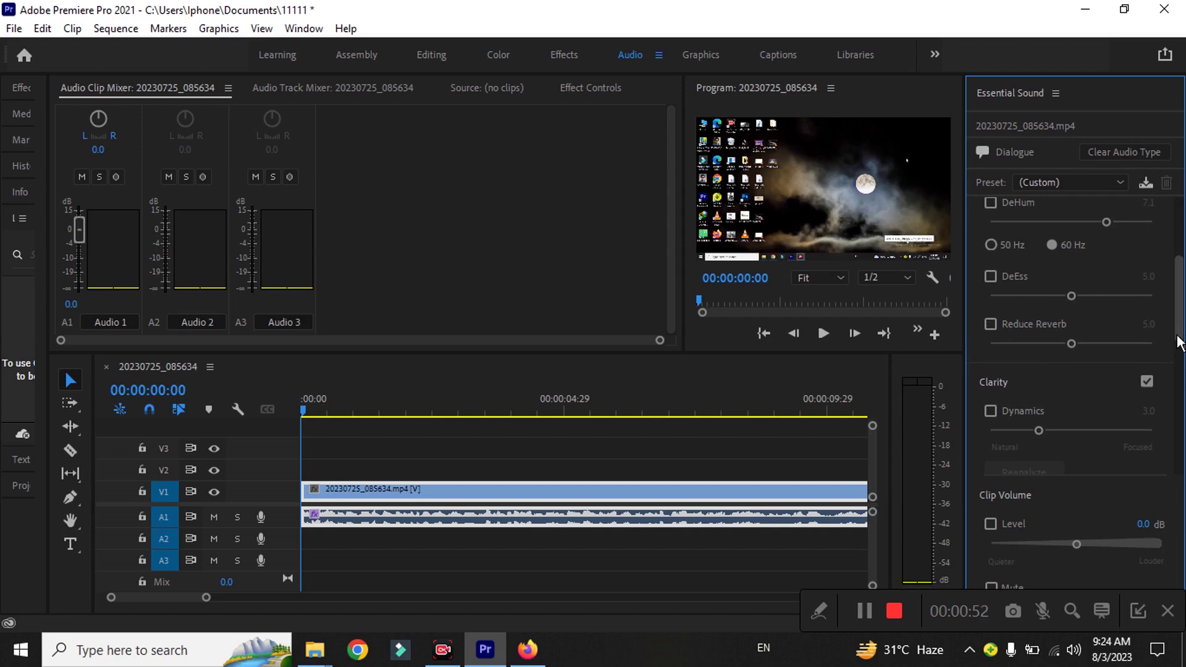
pyautogui.moveTo(1178, 343); pyautogui.dragTo(1178, 421)
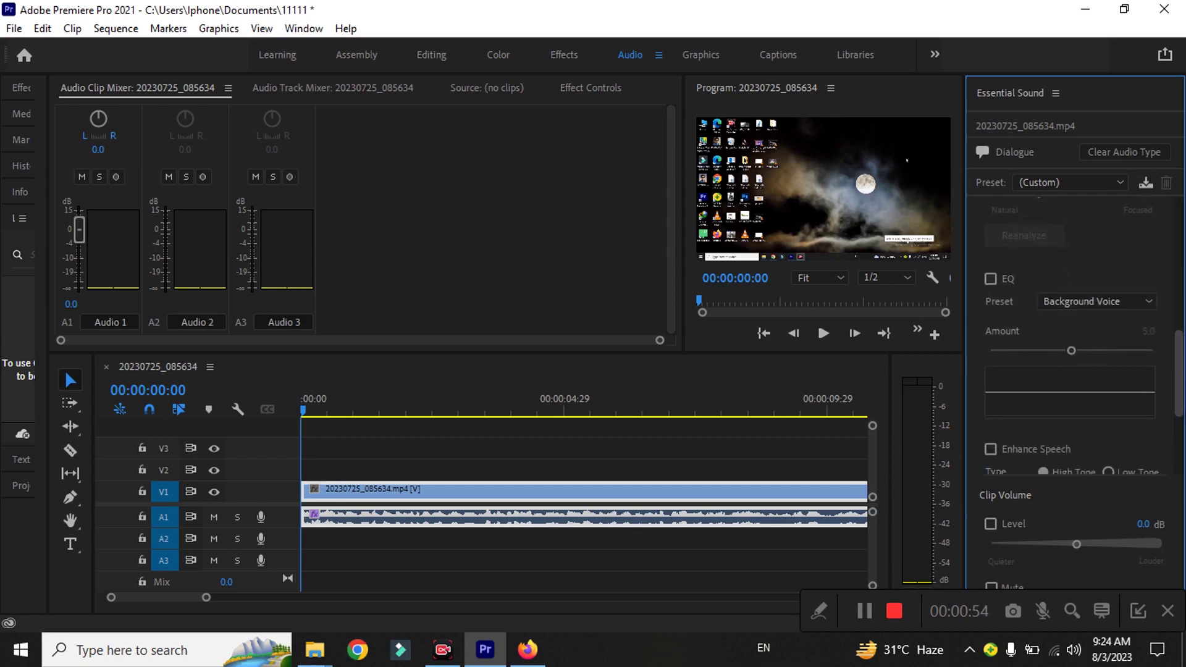
pyautogui.scroll(-3, 1136, 426)
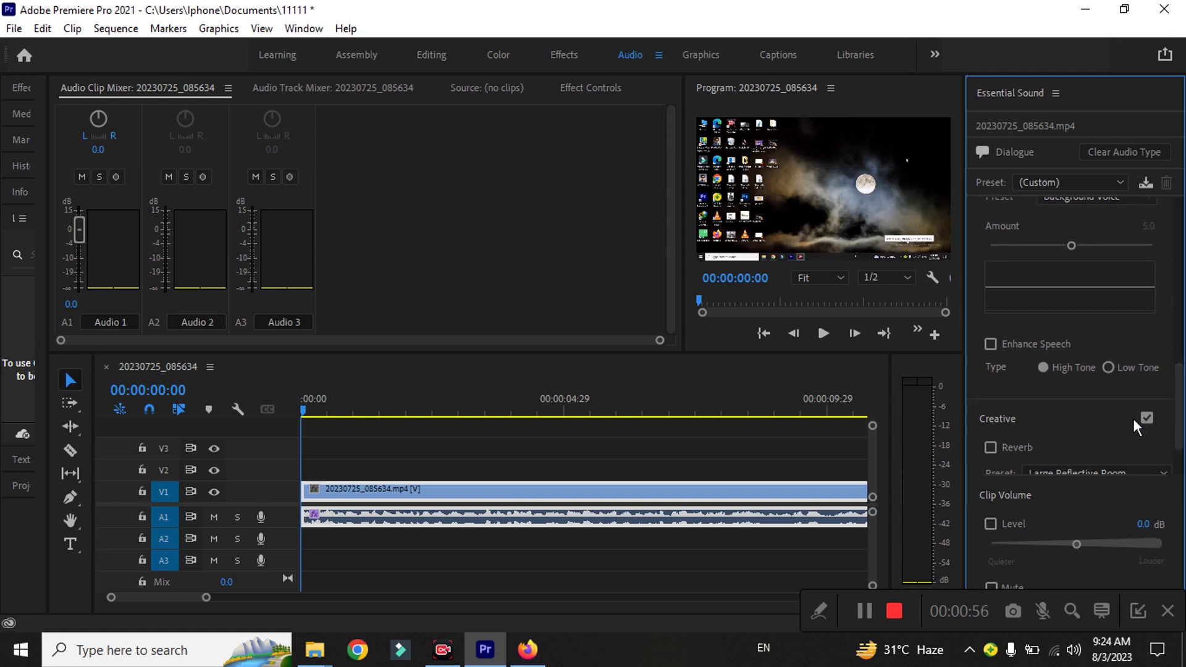
pyautogui.click(991, 344)
pyautogui.click(1104, 367)
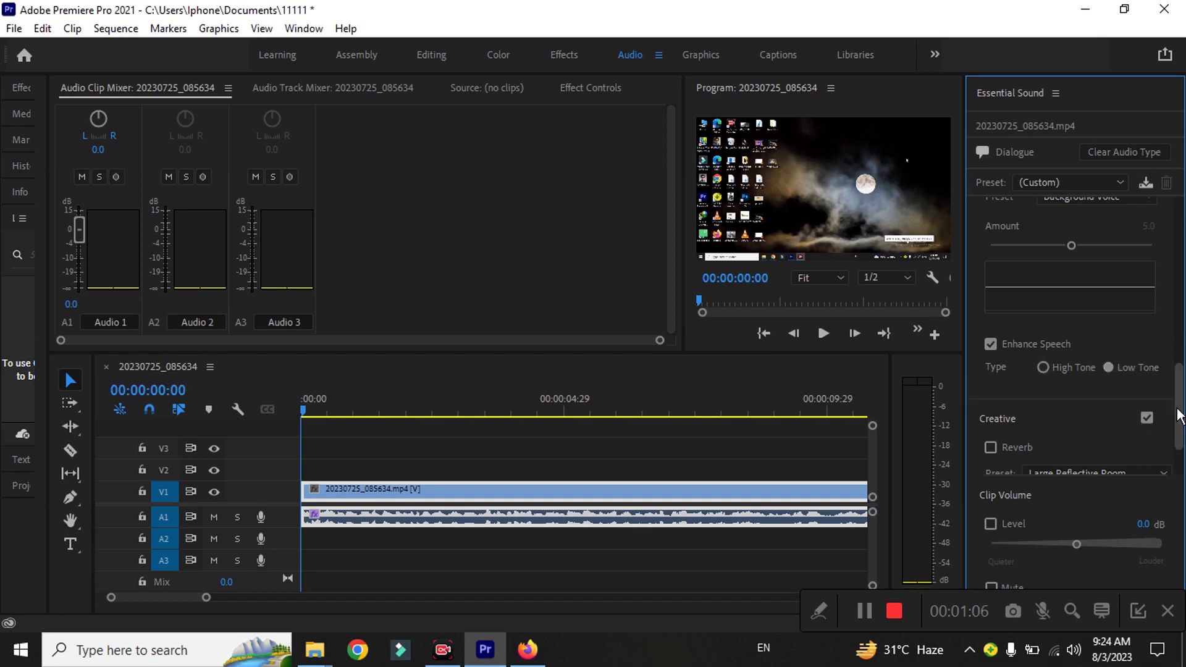
pyautogui.scroll(-3, 1145, 439)
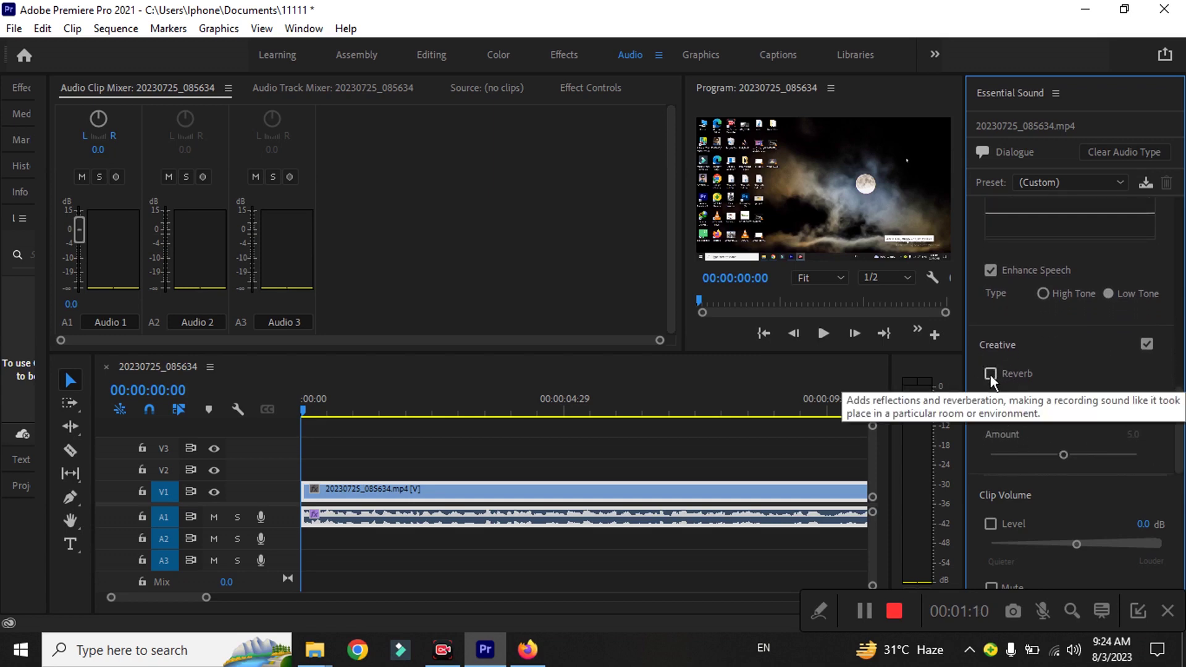
# - Add Creative reverb to the dialogue clip with the Amount set to 1.5
pyautogui.click(990, 375)
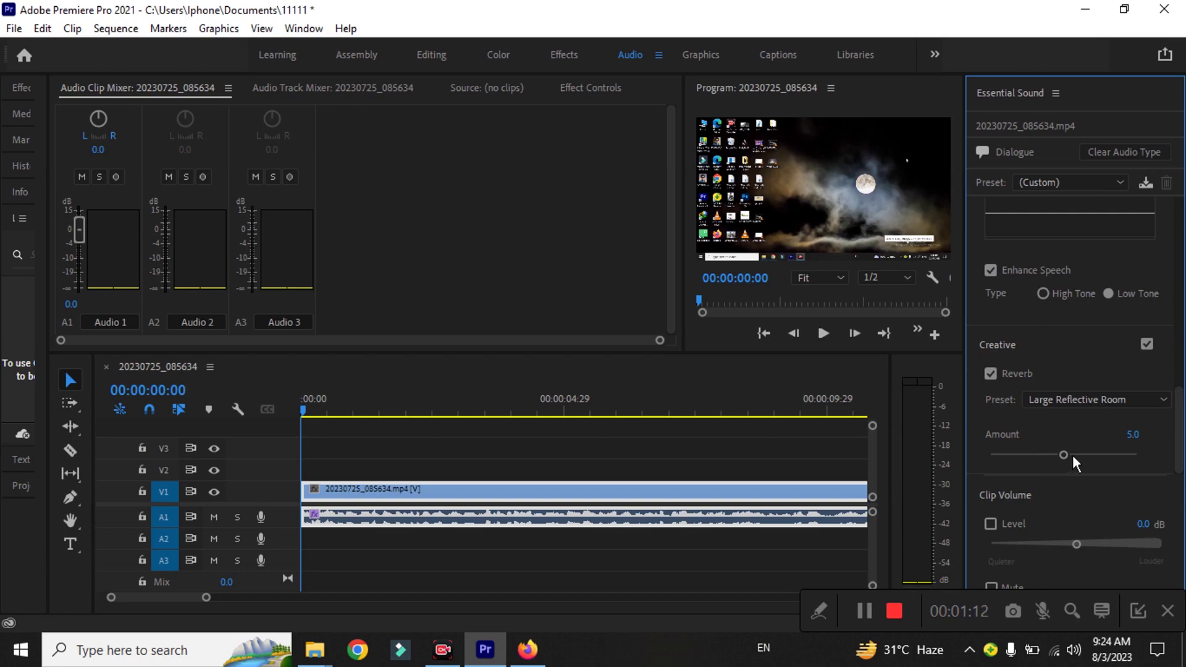
pyautogui.moveTo(1063, 456); pyautogui.dragTo(1009, 455)
pyautogui.moveTo(1009, 454); pyautogui.dragTo(1013, 456)
# - Raise the Clip Volume Level to 2.4 dB
pyautogui.moveTo(1076, 544); pyautogui.dragTo(1111, 545)
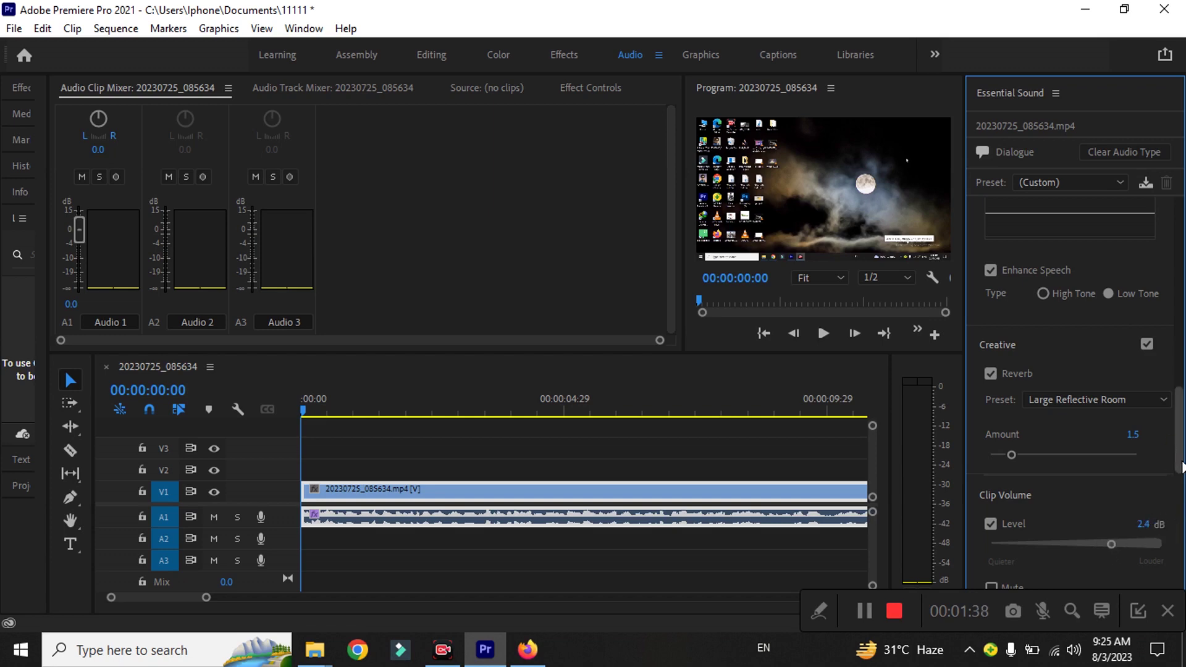
pyautogui.moveTo(1180, 464); pyautogui.dragTo(1181, 429)
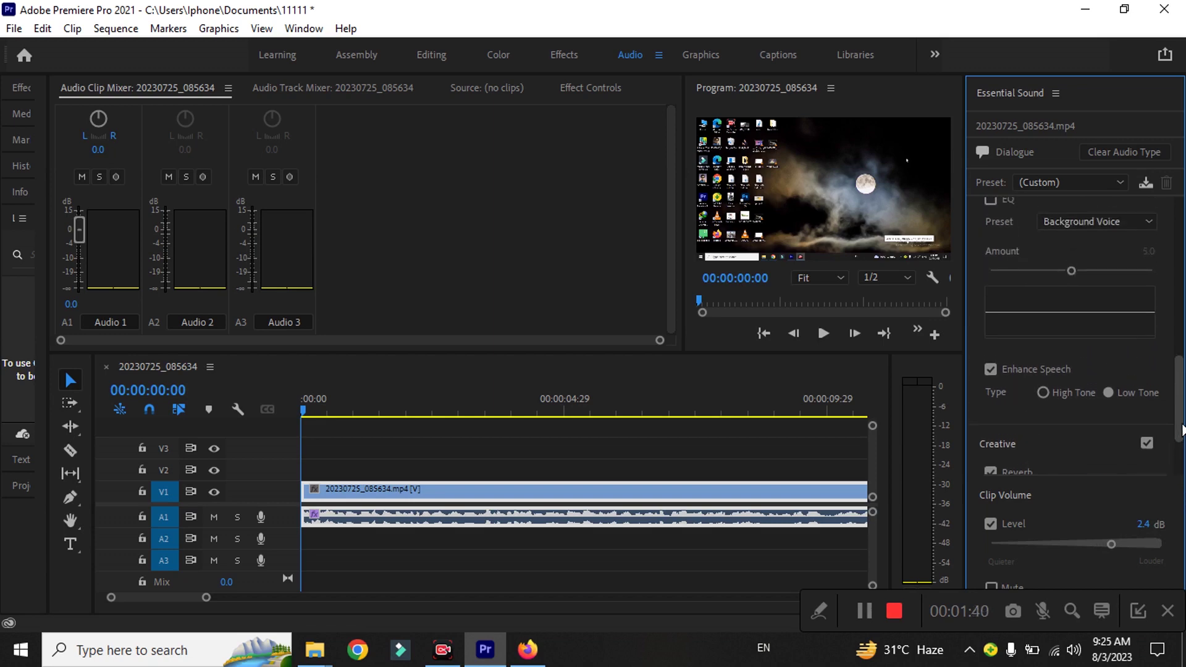
pyautogui.moveTo(1182, 429); pyautogui.dragTo(1182, 290)
pyautogui.scroll(-2, 1182, 294)
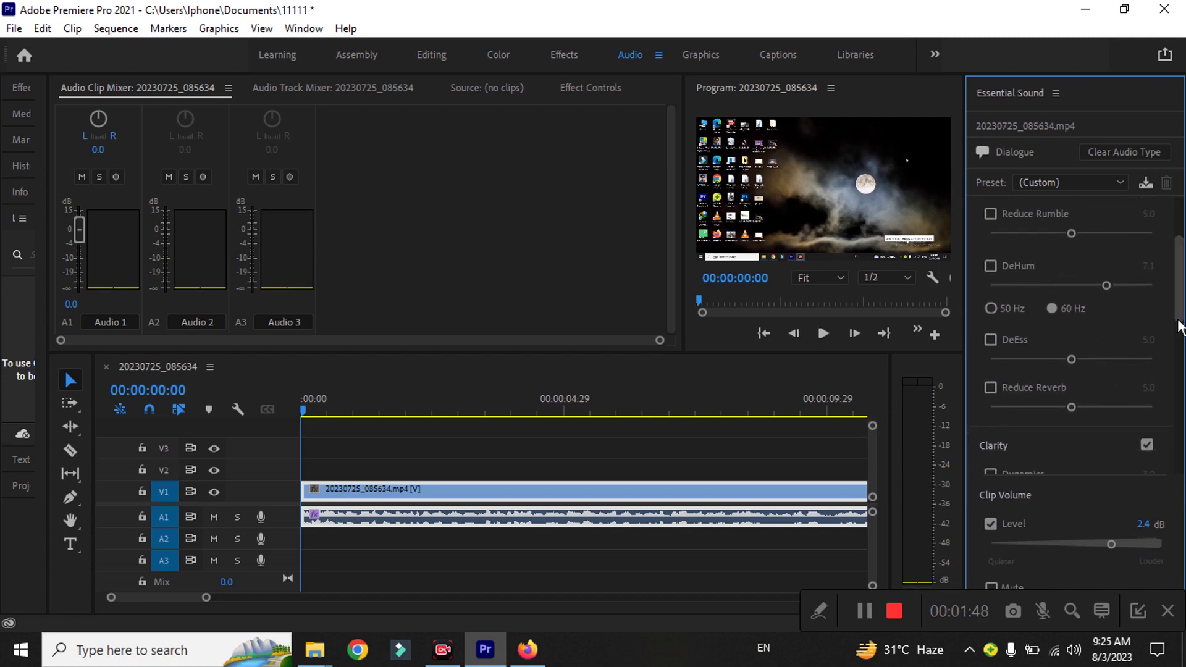
pyautogui.moveTo(1181, 325); pyautogui.dragTo(1182, 393)
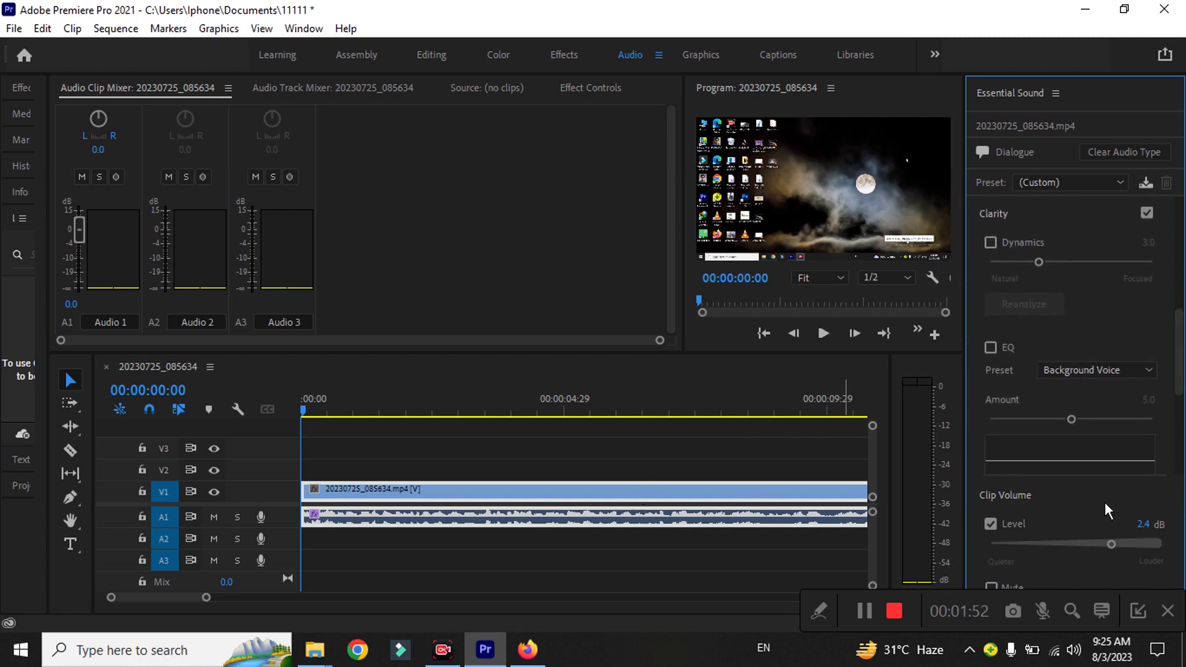
# - Return to the Editing workspace and play the sequence, skipping ahead to hear the enhanced audio
pyautogui.click(440, 59)
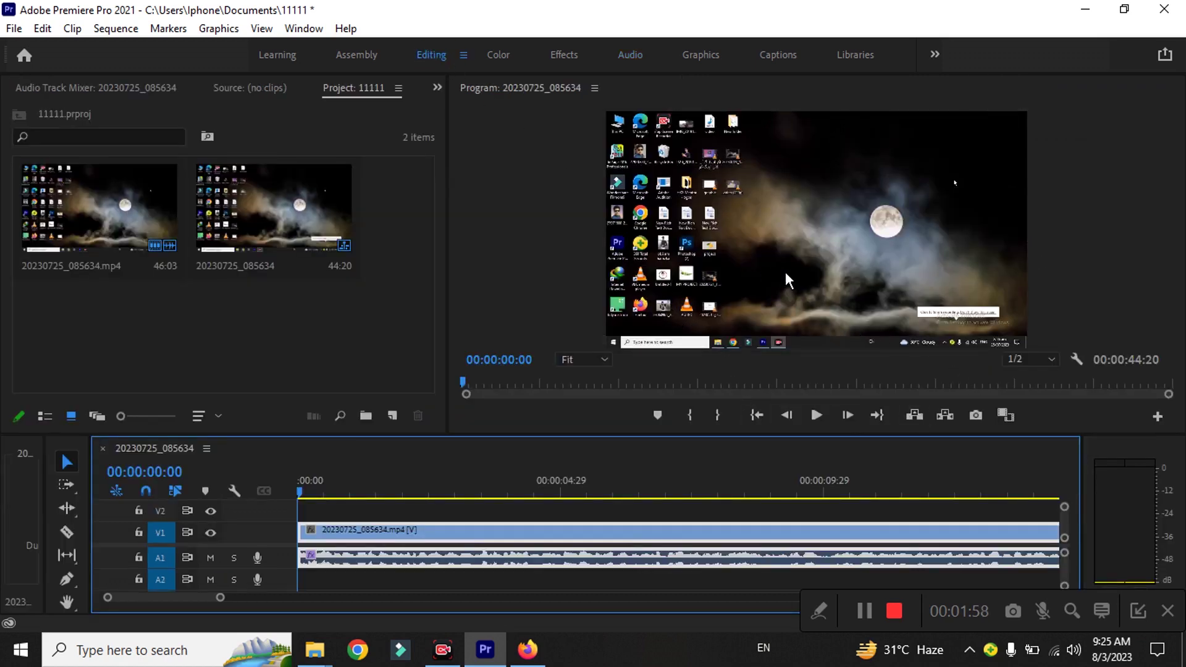
pyautogui.click(817, 417)
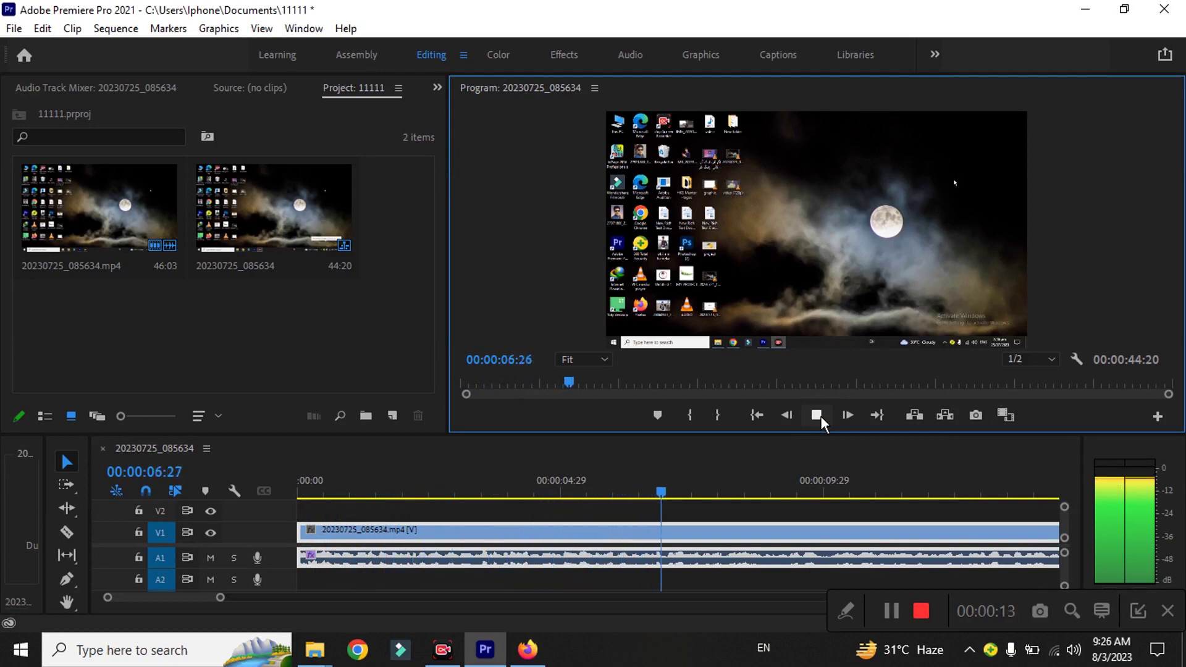
pyautogui.click(805, 383)
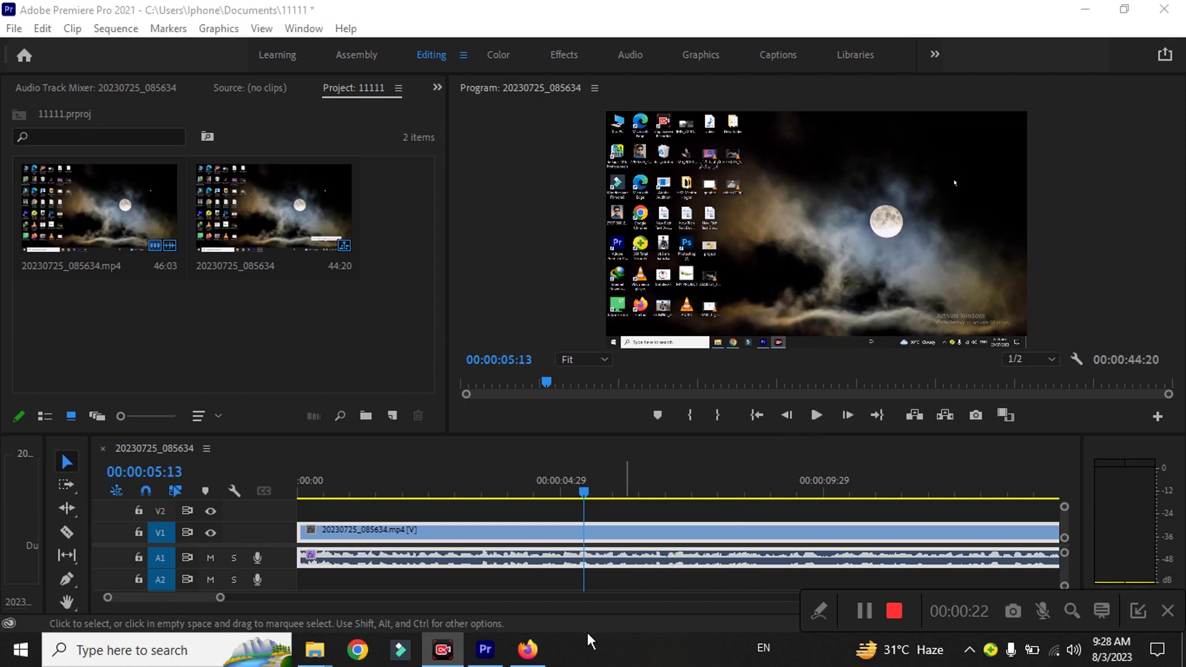
# - Bring the Firefox window with the YouTube channel page to the front
pyautogui.click(528, 649)
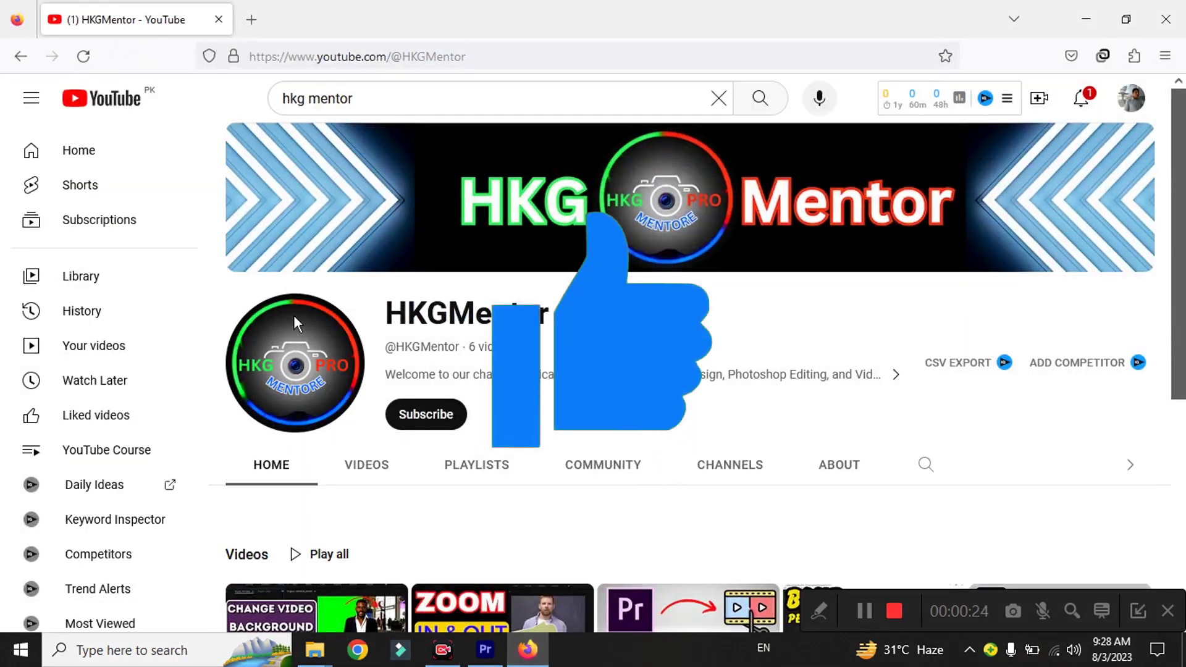